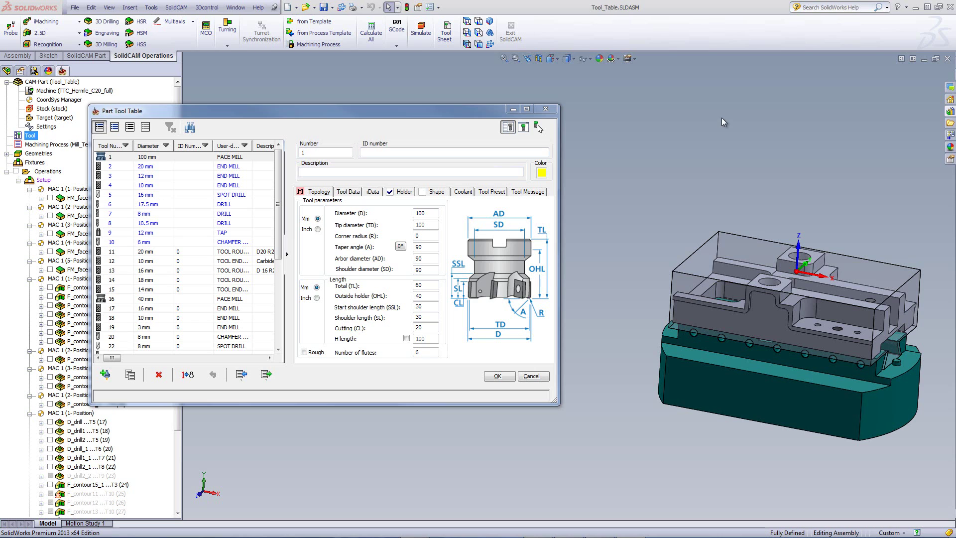
Make tool 5, the 16 mm spot drill, a permanent tool
click(145, 195)
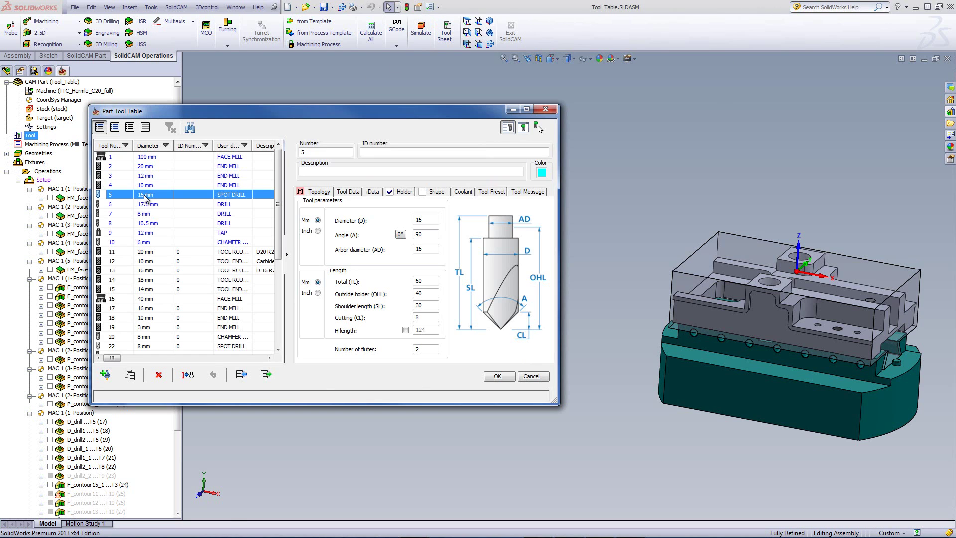
right_click(144, 197)
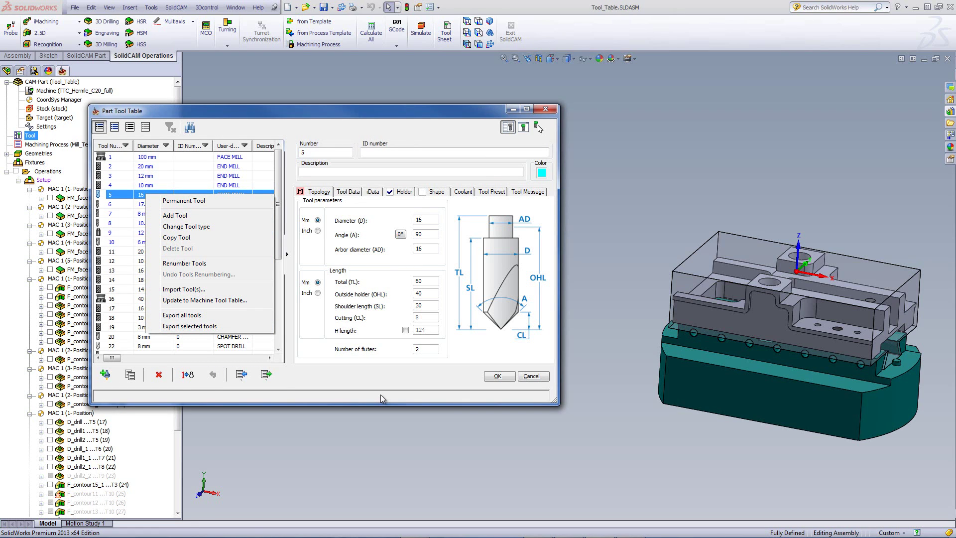
click(190, 199)
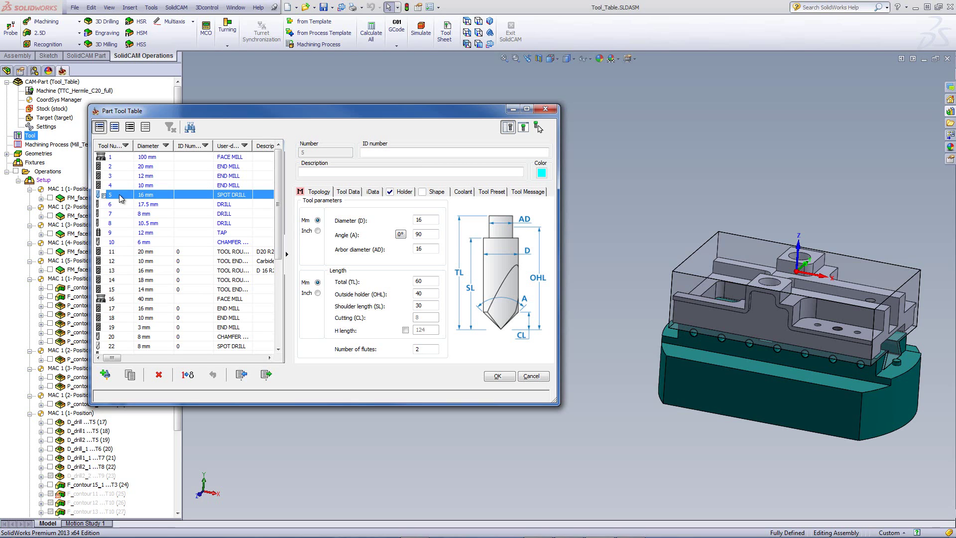
Renumber the non-permanent tools starting from first number 10
click(188, 375)
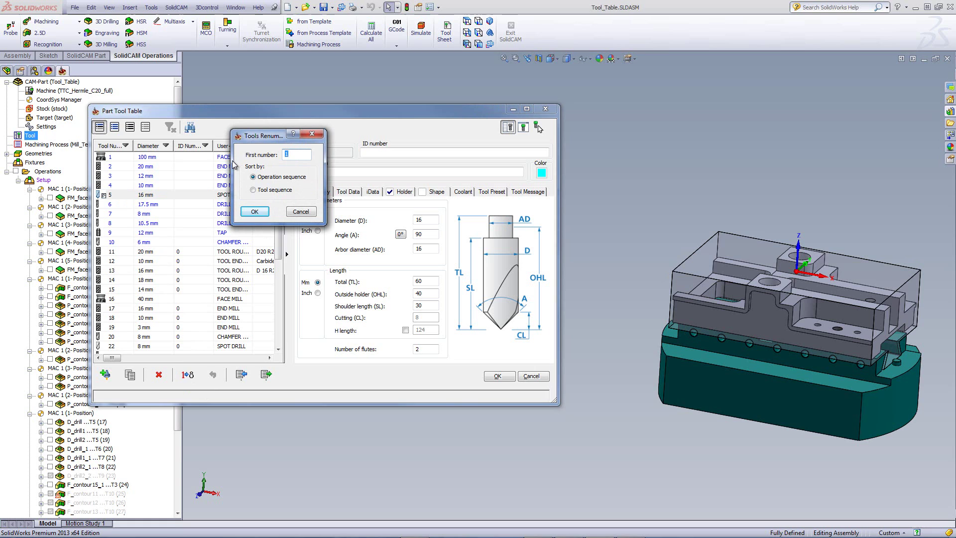
text(10)
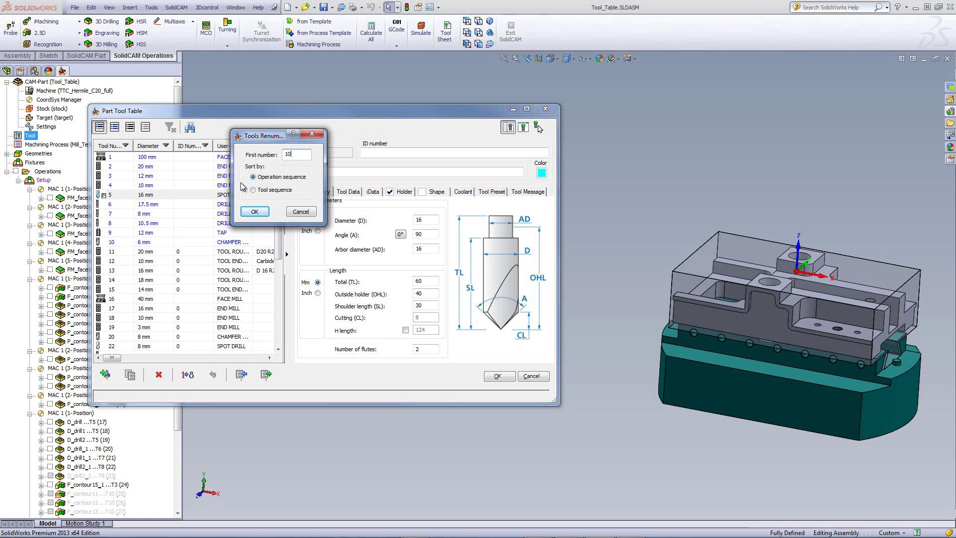
click(250, 213)
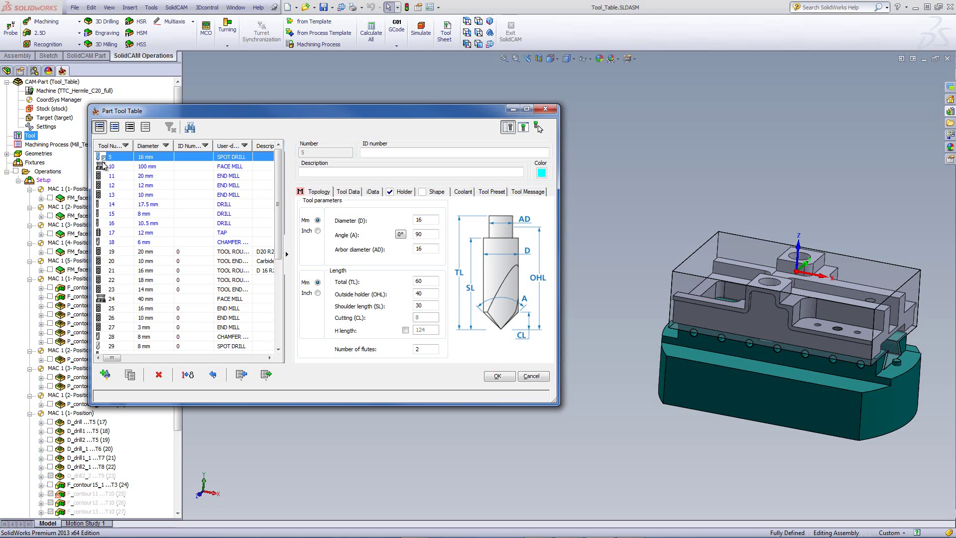
Check permanent tool 5's options, then display tool 11, the 20 mm end mill
right_click(154, 164)
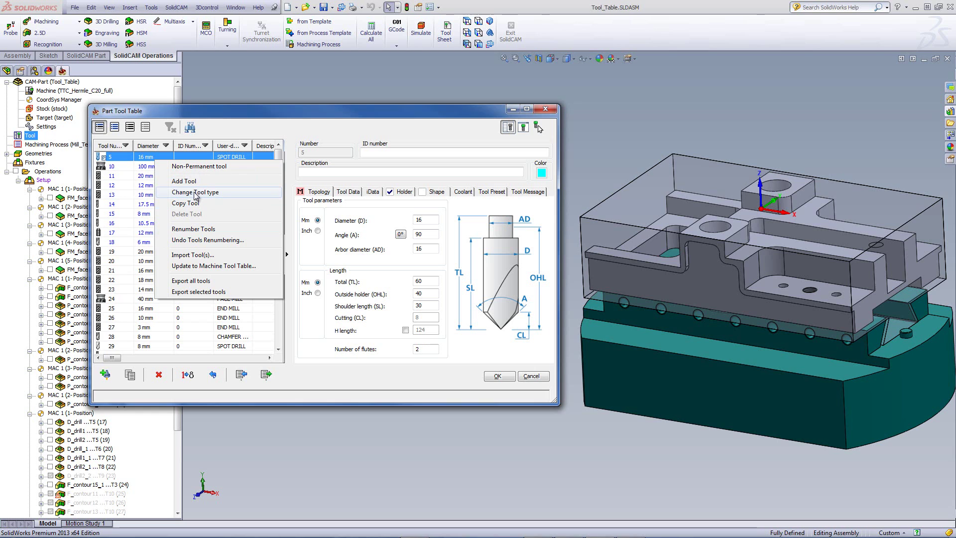
click(204, 177)
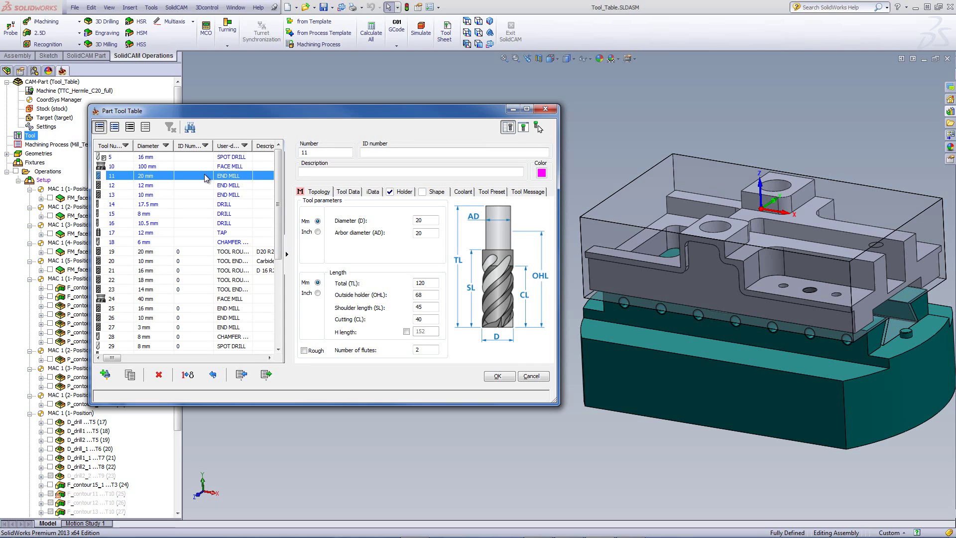
Review tool 11's tool type choices without changing them, then bring up its options again
right_click(205, 178)
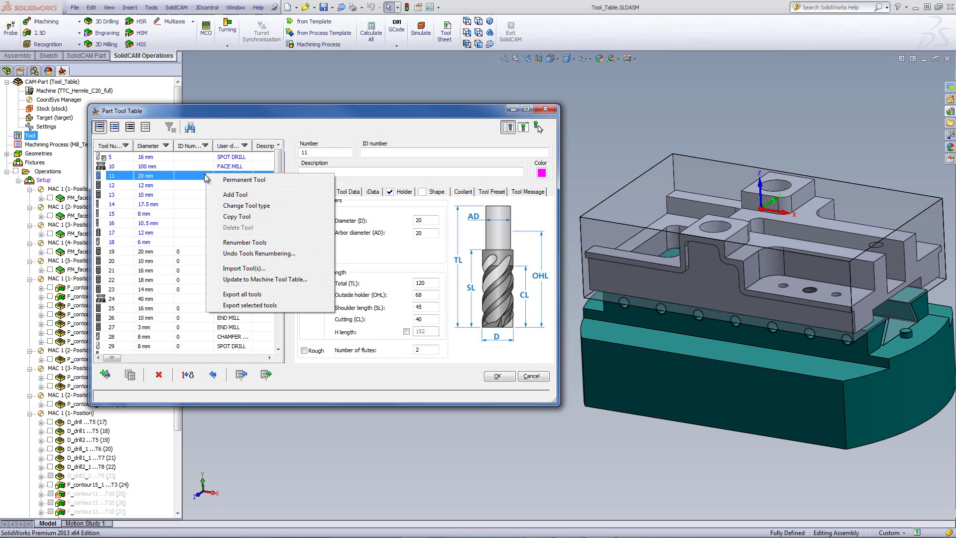
click(245, 205)
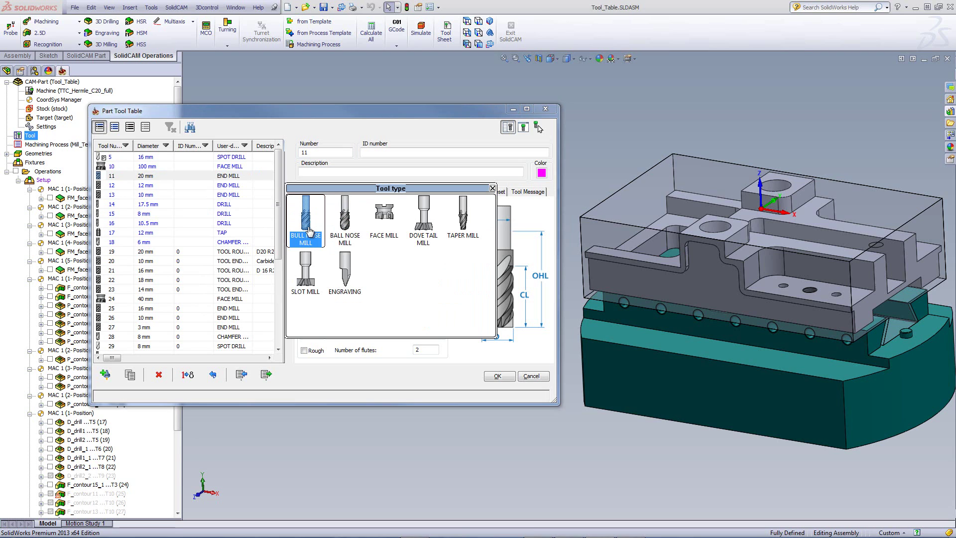
click(492, 187)
right_click(145, 176)
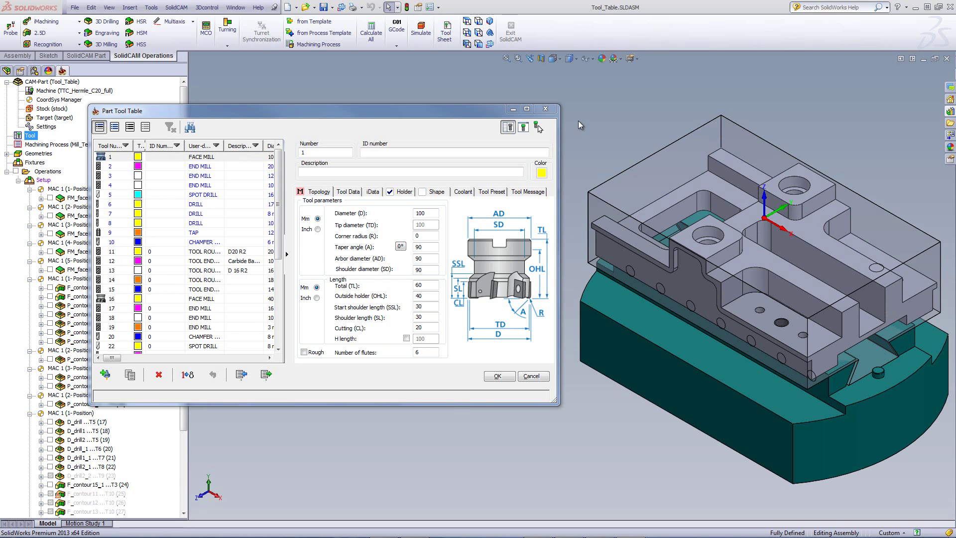
Hide tool parameters to widen the list and sort it by User-defined tool type
click(285, 255)
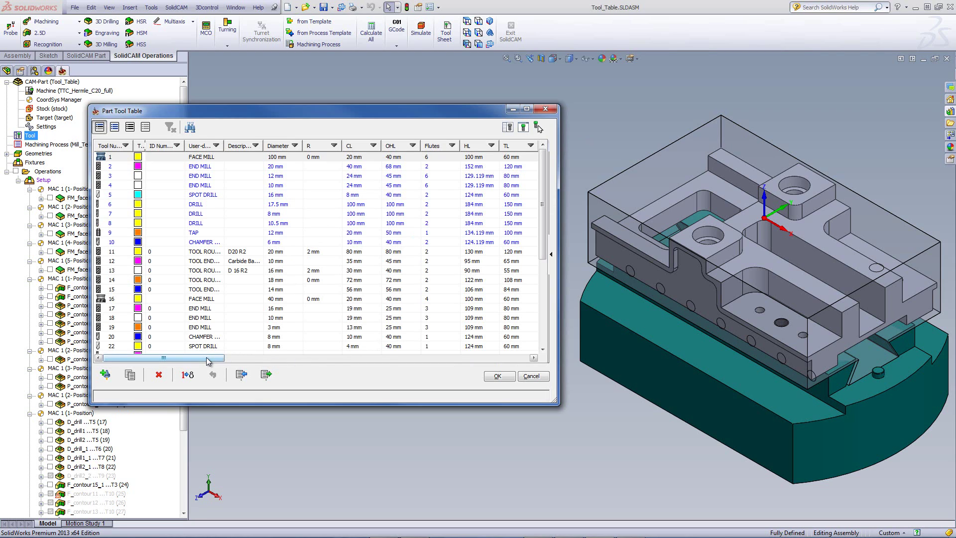
drag(224, 358, 184, 351)
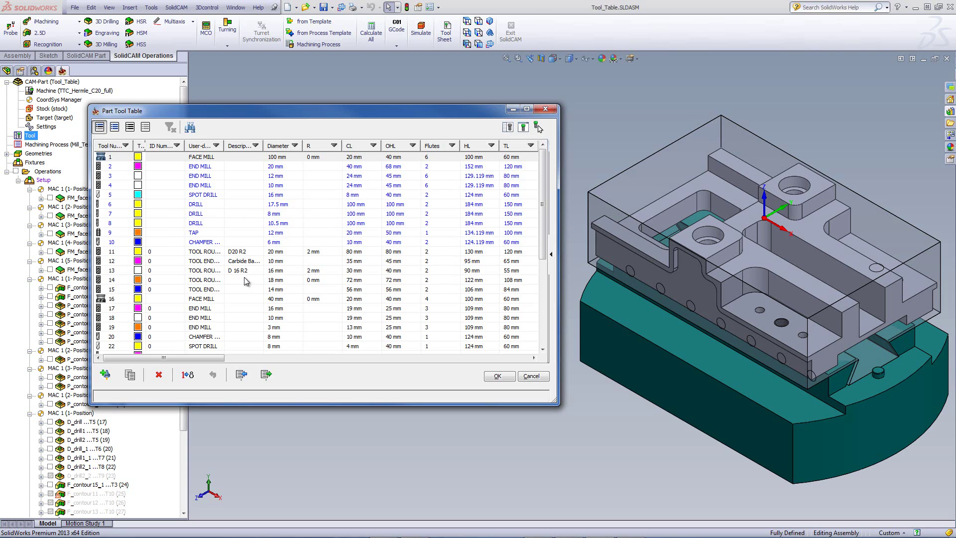
click(201, 146)
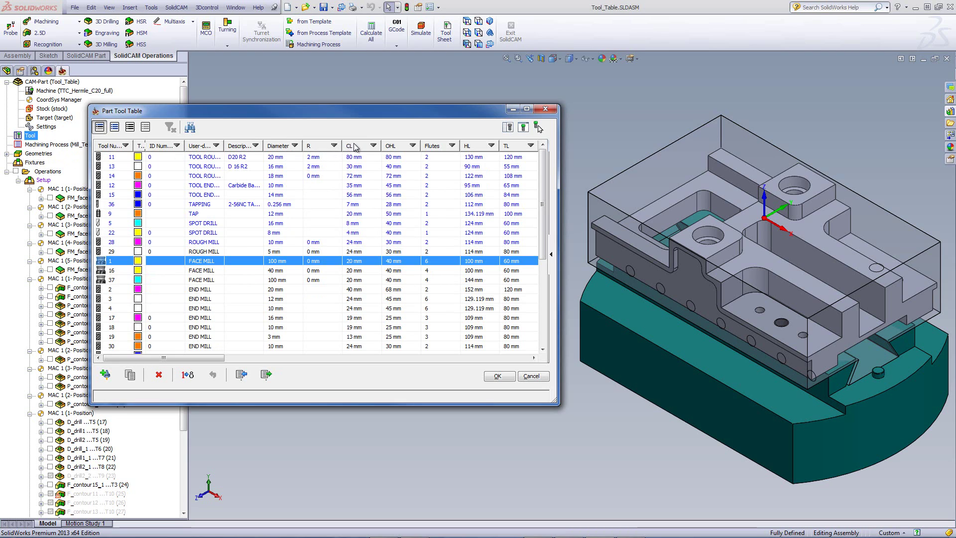
Bring up the Choose details column list through the header's Customize > More... option
right_click(323, 152)
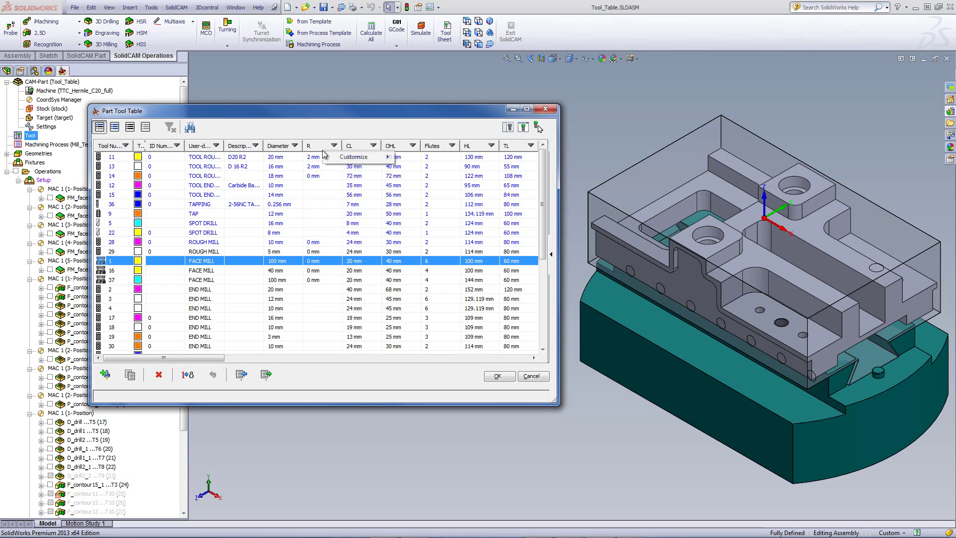
mouse_move(333, 158)
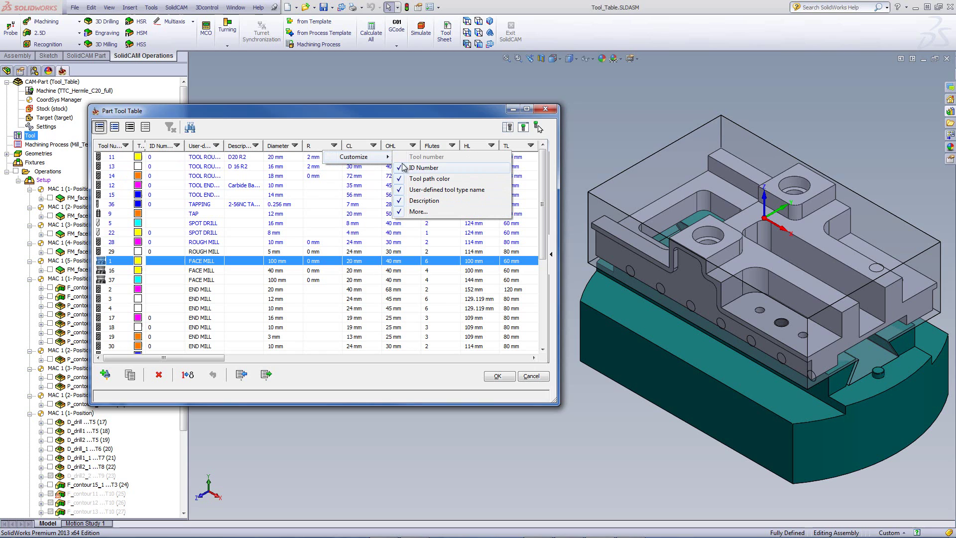
click(431, 212)
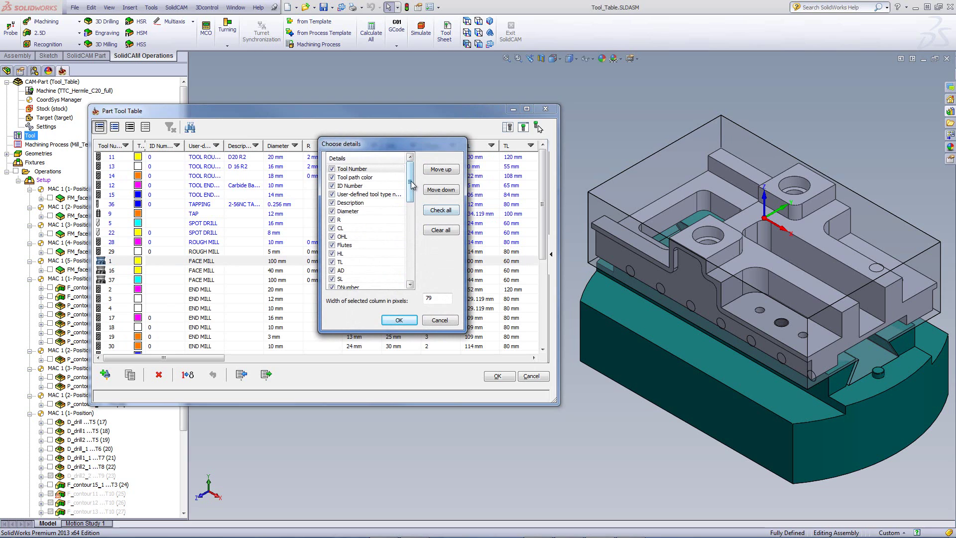
Clear all detail columns, keeping only Tool Number, Diameter and User-defined tool type name ticked
mouse_move(412, 186)
mouse_down()
mouse_move(411, 273)
mouse_move(417, 180)
mouse_up()
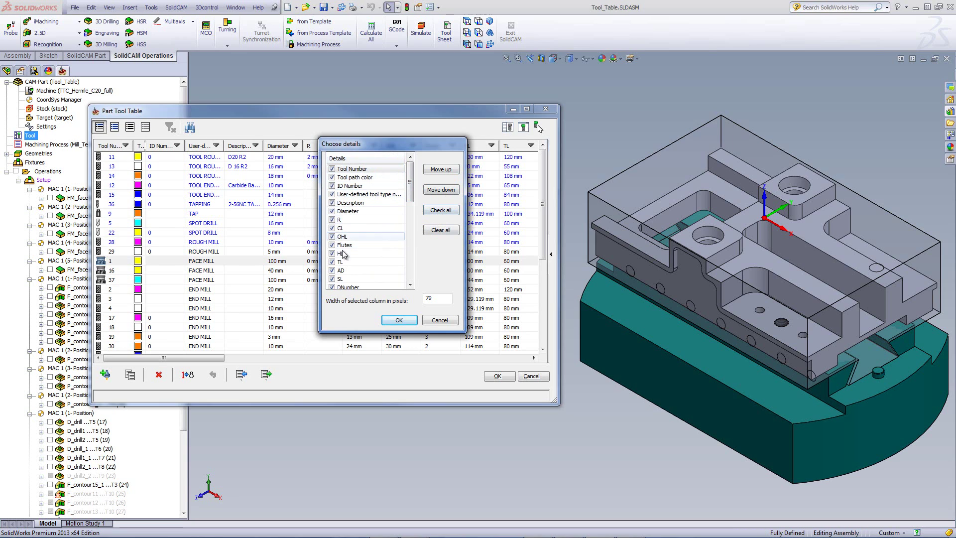
click(340, 279)
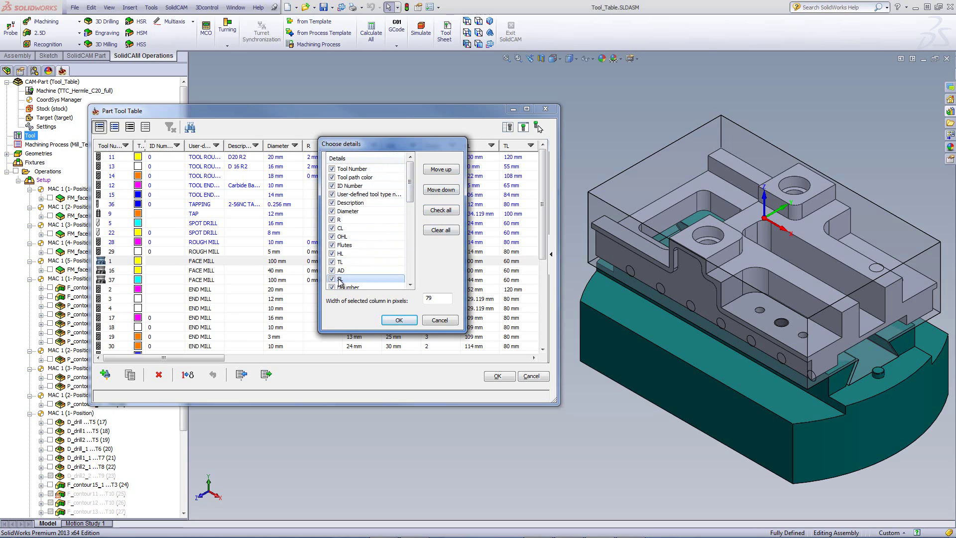
click(441, 230)
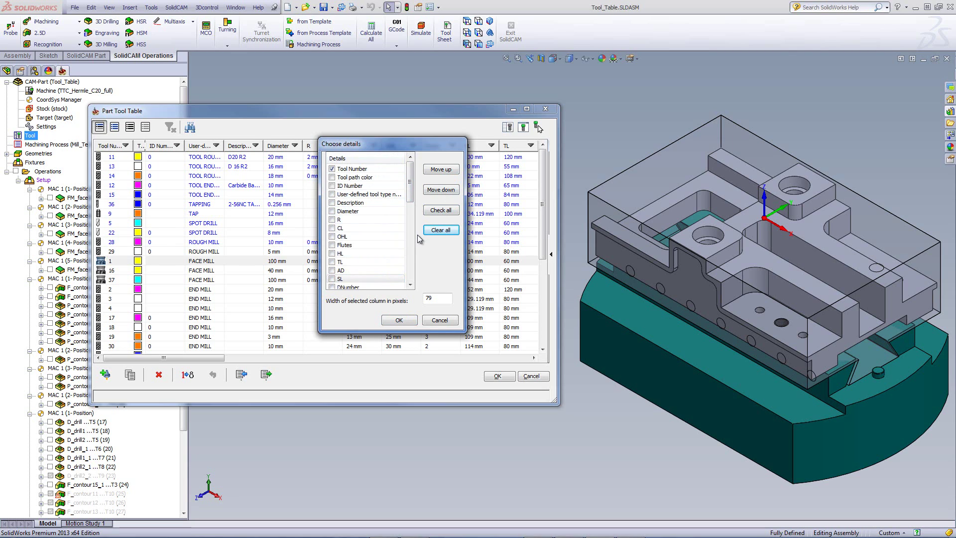
click(332, 194)
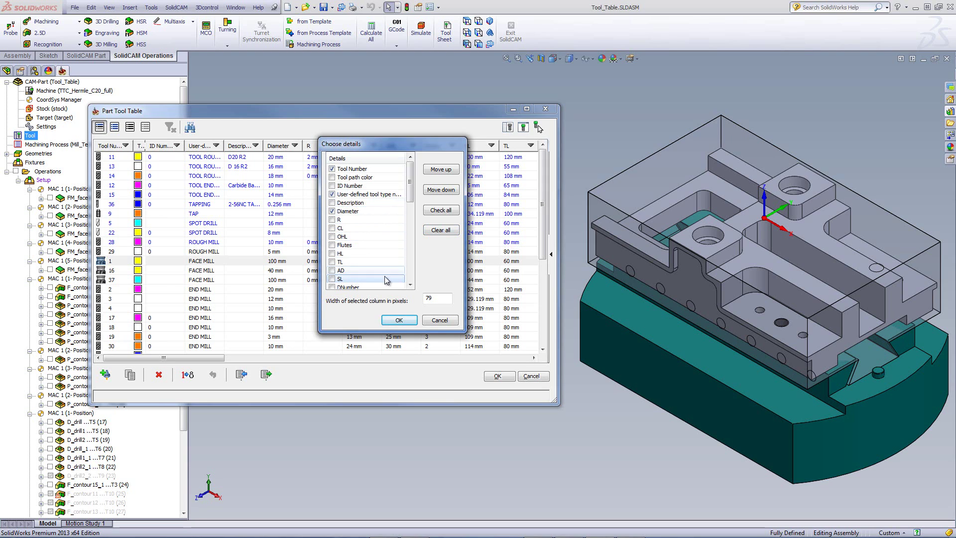
Apply the three columns and move Diameter ahead of the tool type name column
click(399, 320)
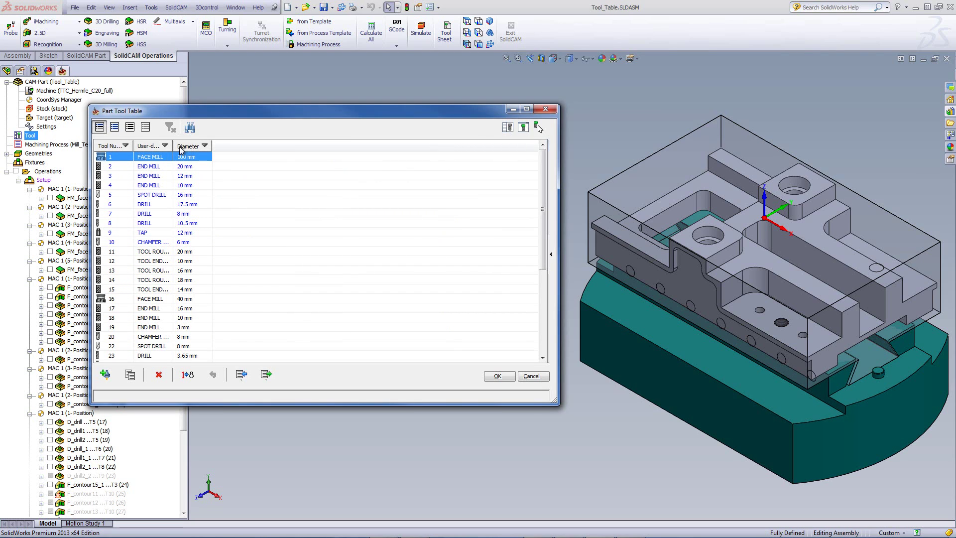
drag(184, 147, 145, 147)
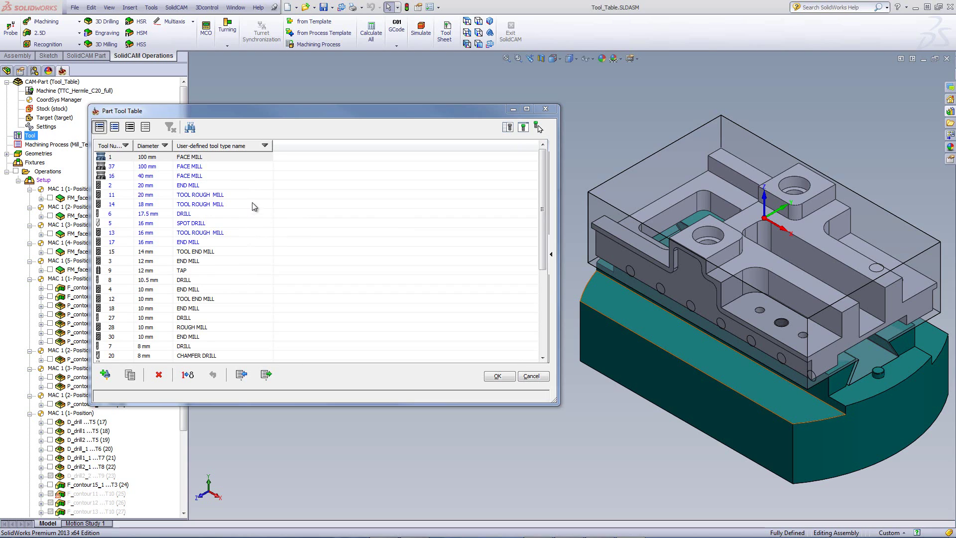
Filter the User-defined tool type name column to show only the nine END MILL tools
click(264, 145)
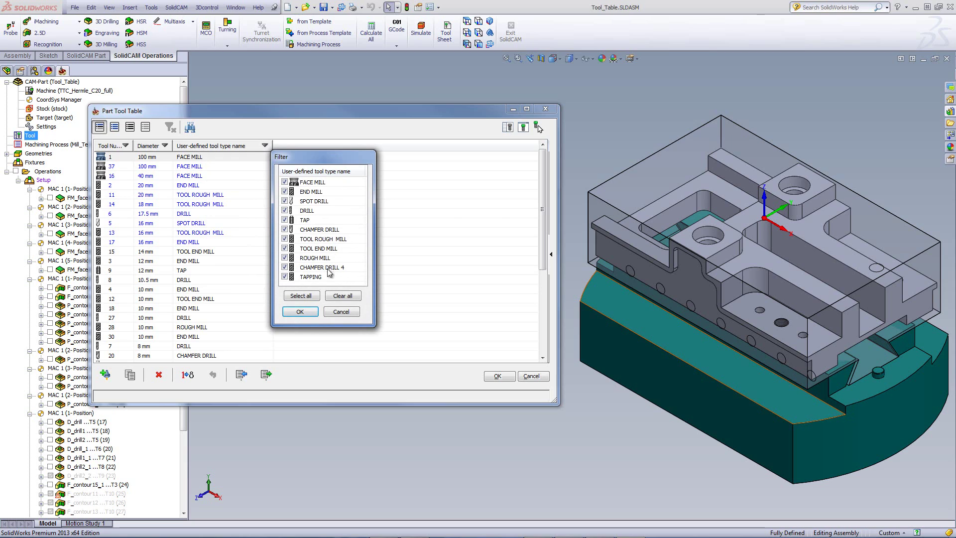
click(343, 296)
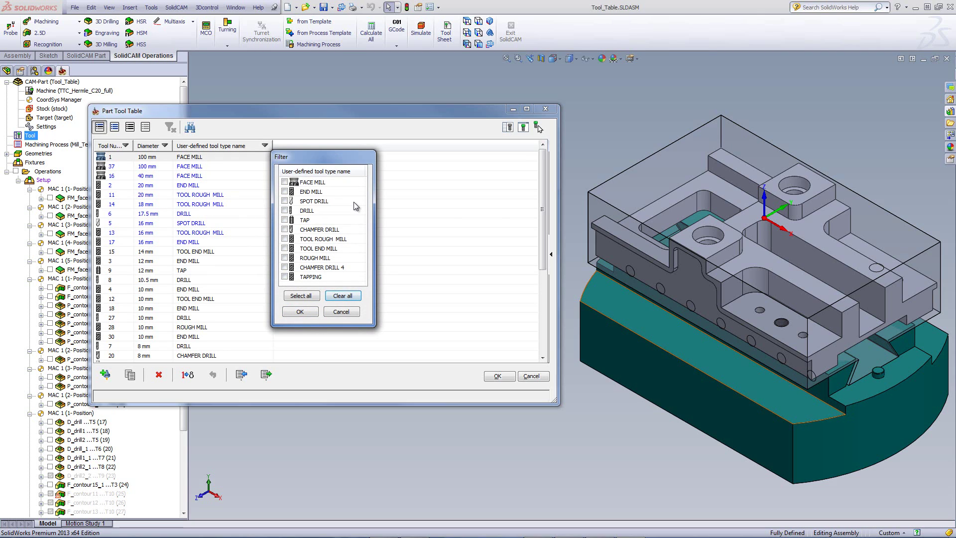
click(285, 192)
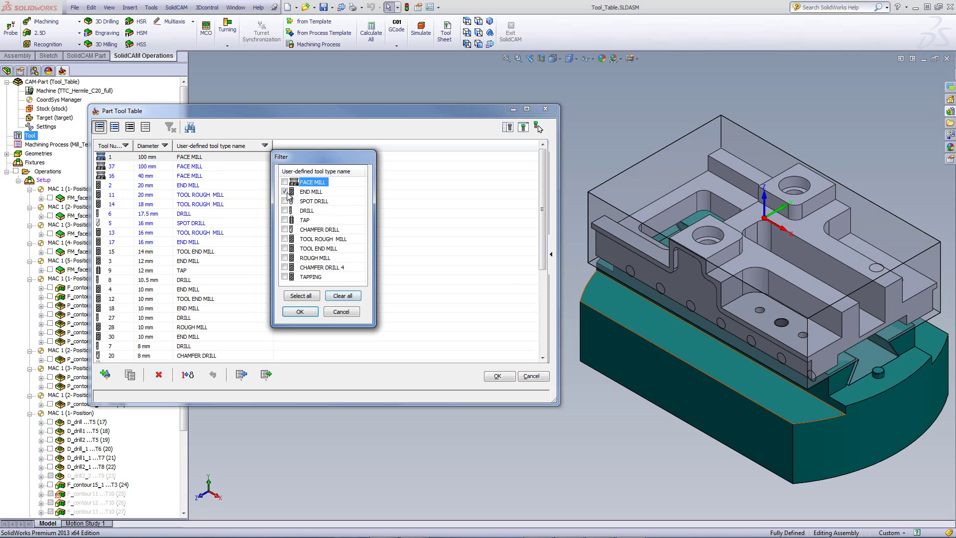
click(301, 311)
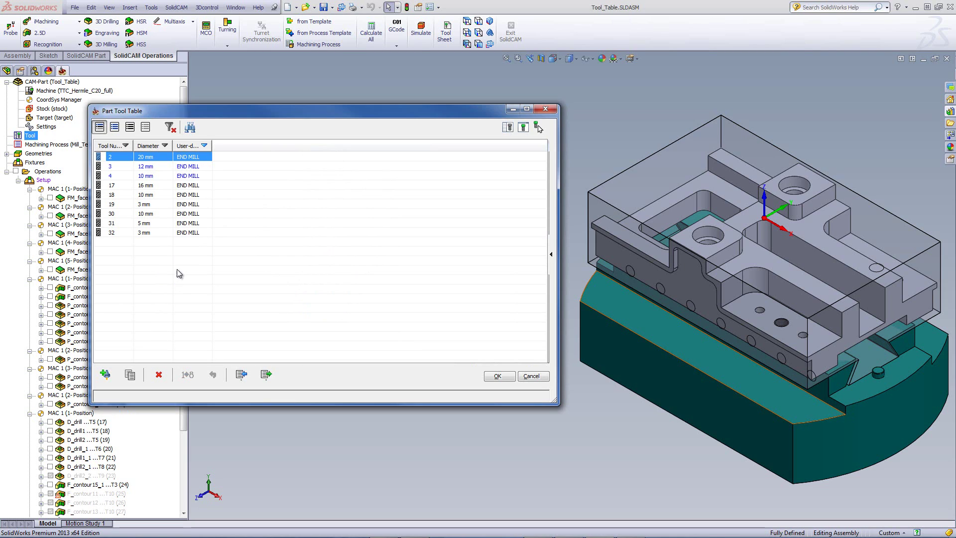
Filter the tools to diameters from 5 to 10 mm, then clear all filters
click(165, 145)
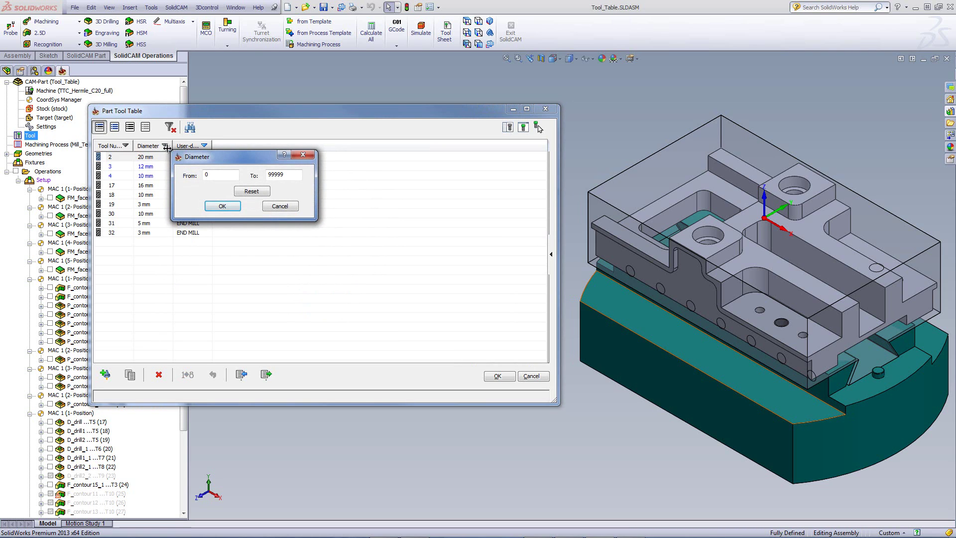
click(219, 176)
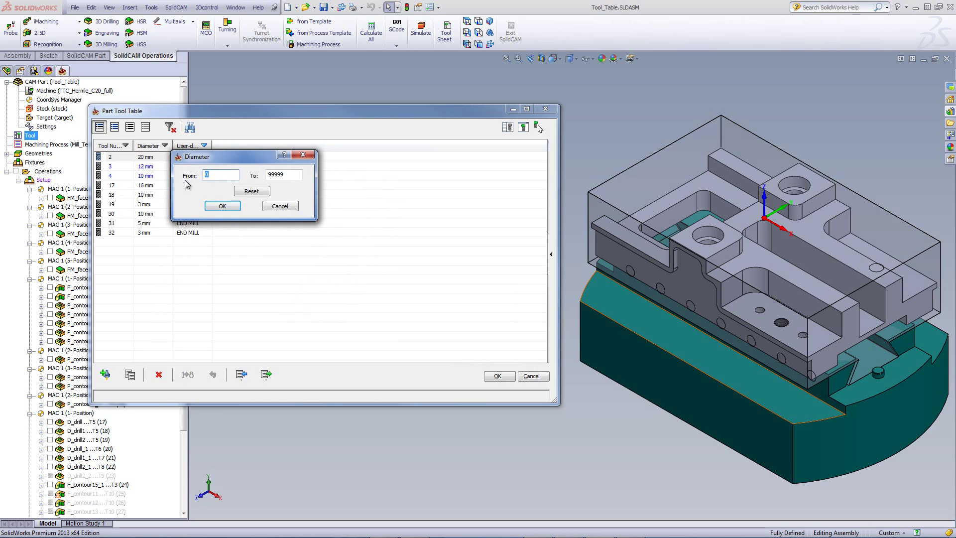
text(5)
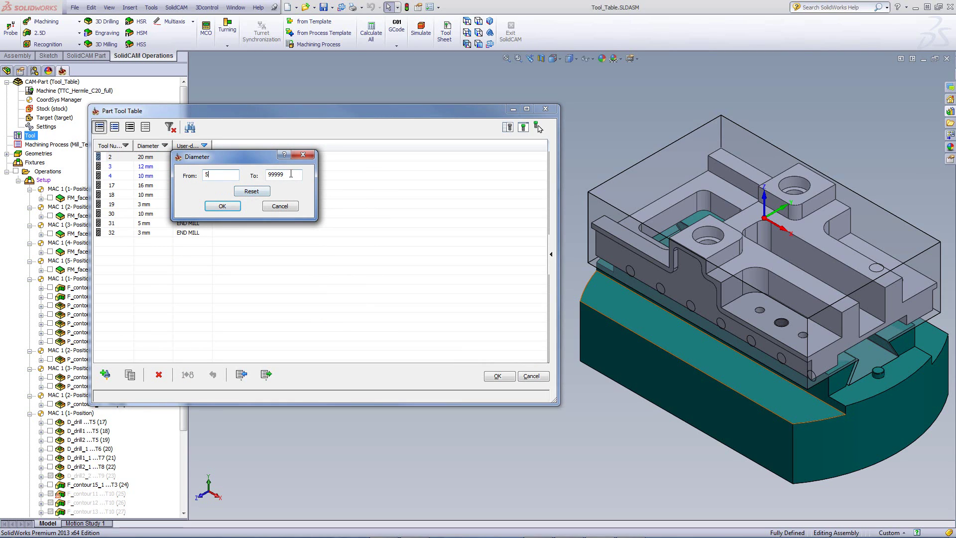
key(Tab)
text(10)
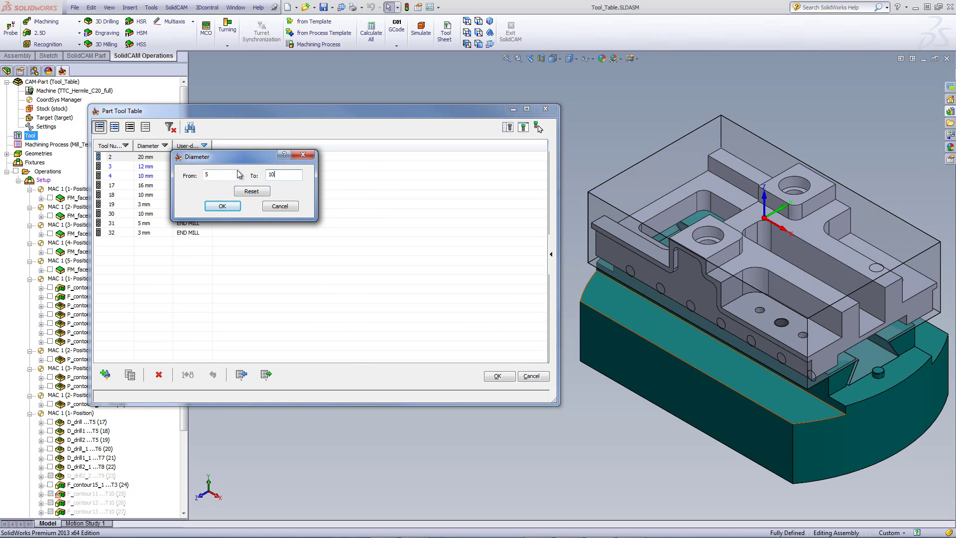
click(223, 206)
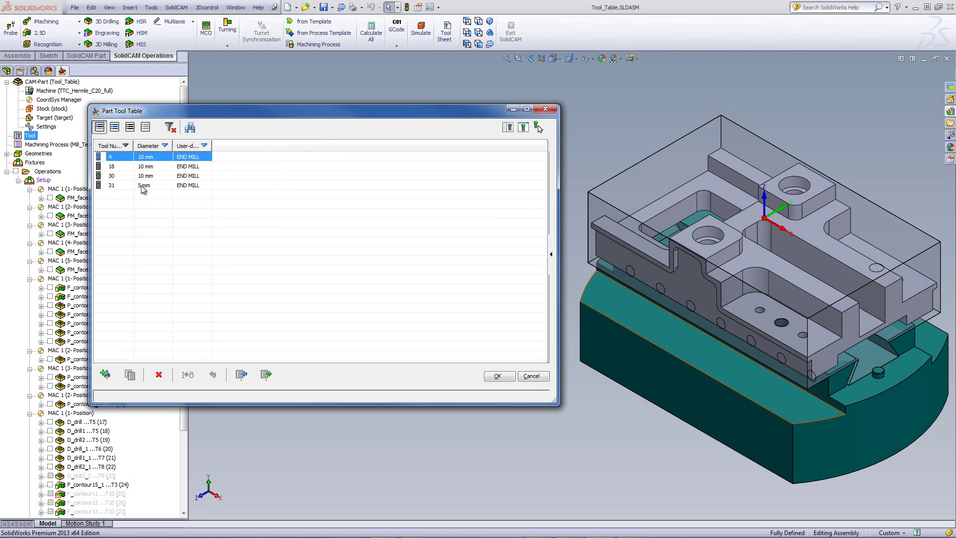
click(170, 128)
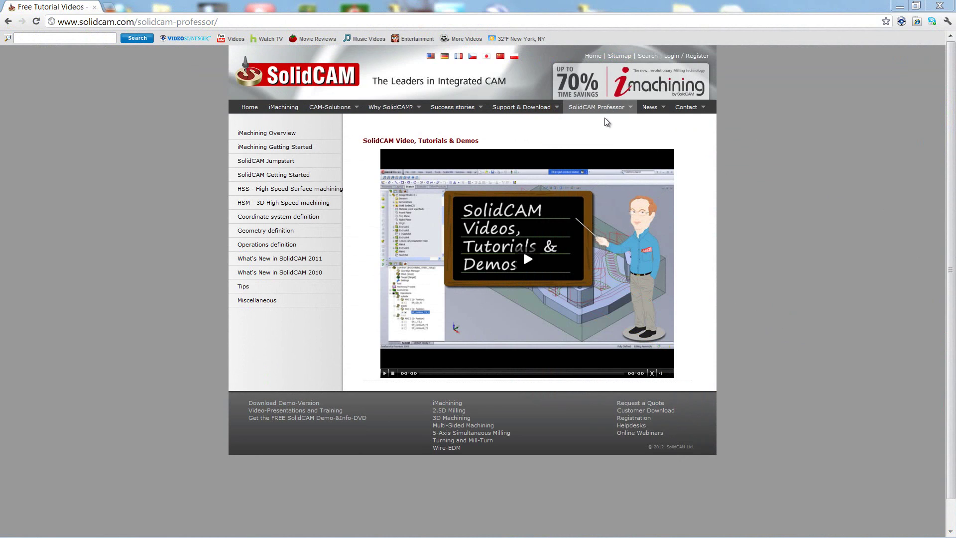
mouse_move(608, 114)
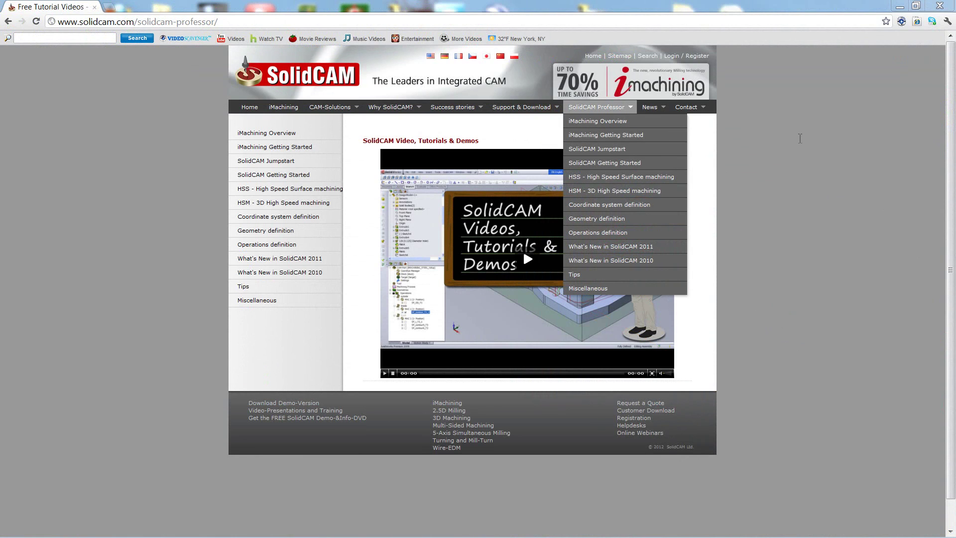